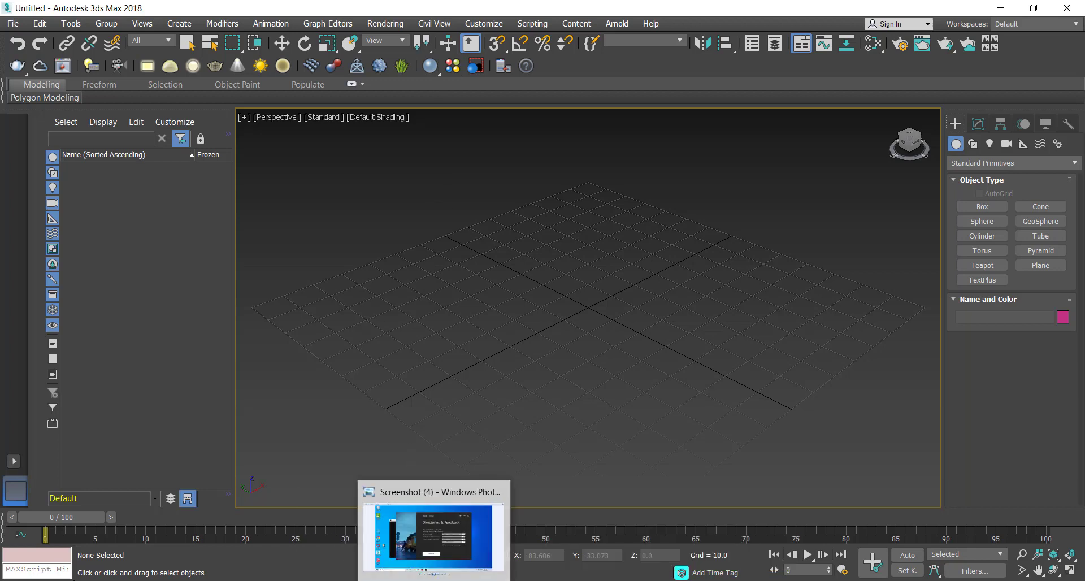
Step: In Photo Viewer, check the V-Ray type installer screenshot, then return to the Directories & Feedback page
{"action": "left_click", "coordinate": [441, 537]}
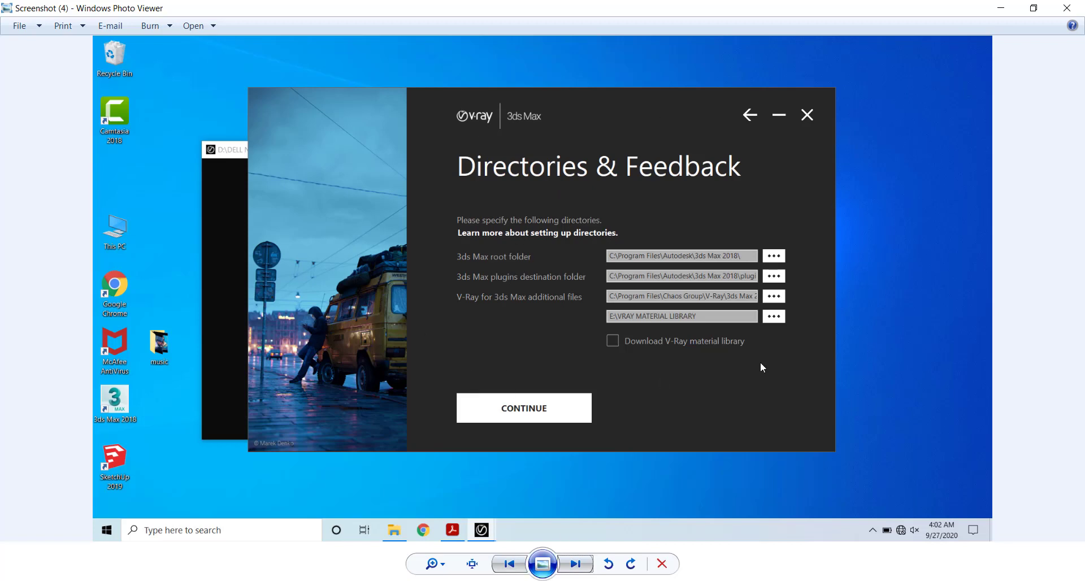
{"action": "key", "text": "Left"}
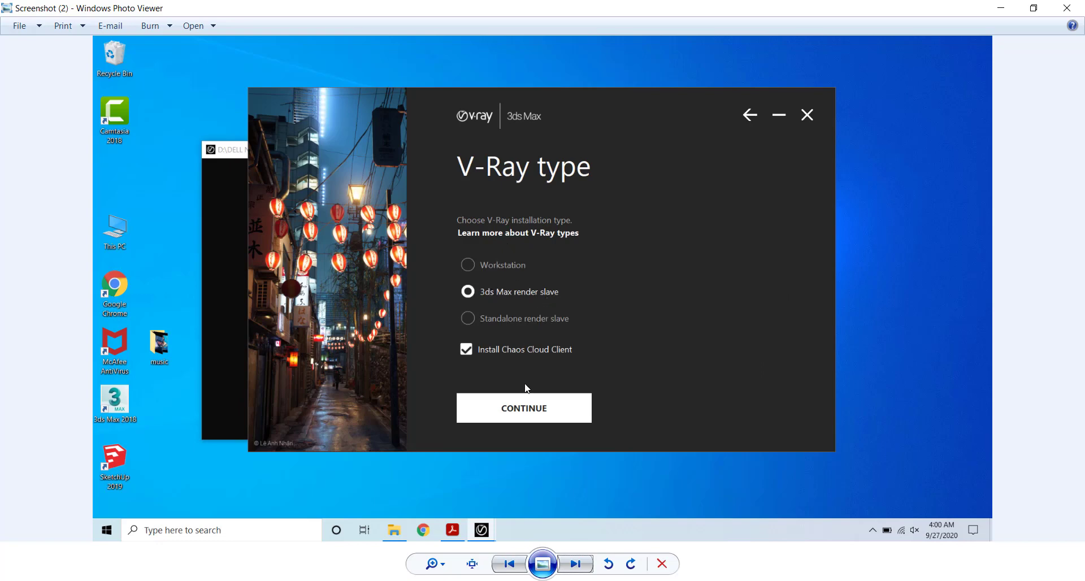
{"action": "key", "text": "Right"}
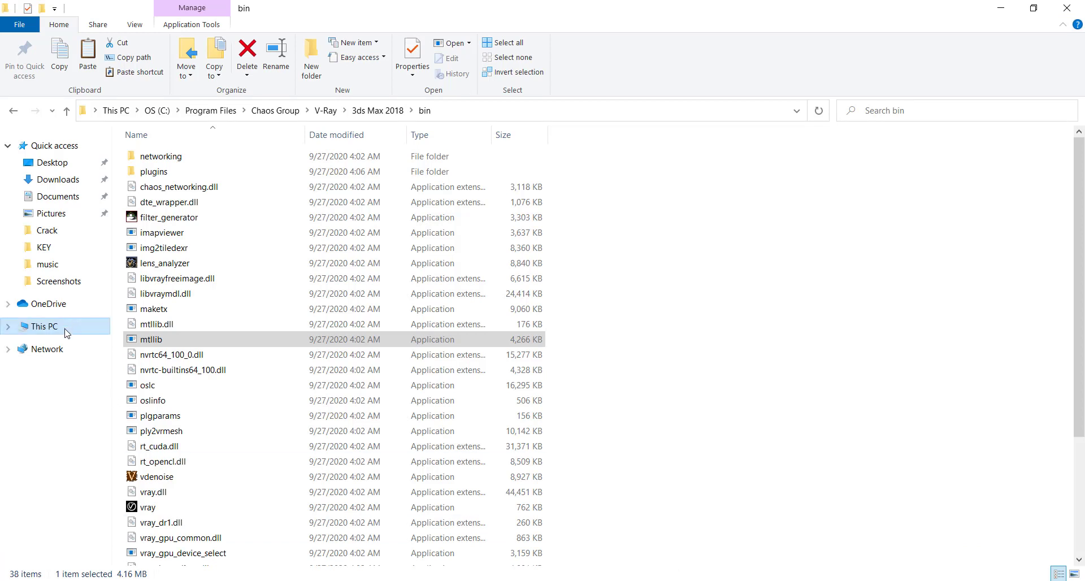
Step: Go to C:\Program Files\Chaos Group\V-Ray\3ds Max 2018\bin and bring up the mtllib options
{"action": "left_click", "coordinate": [66, 327]}
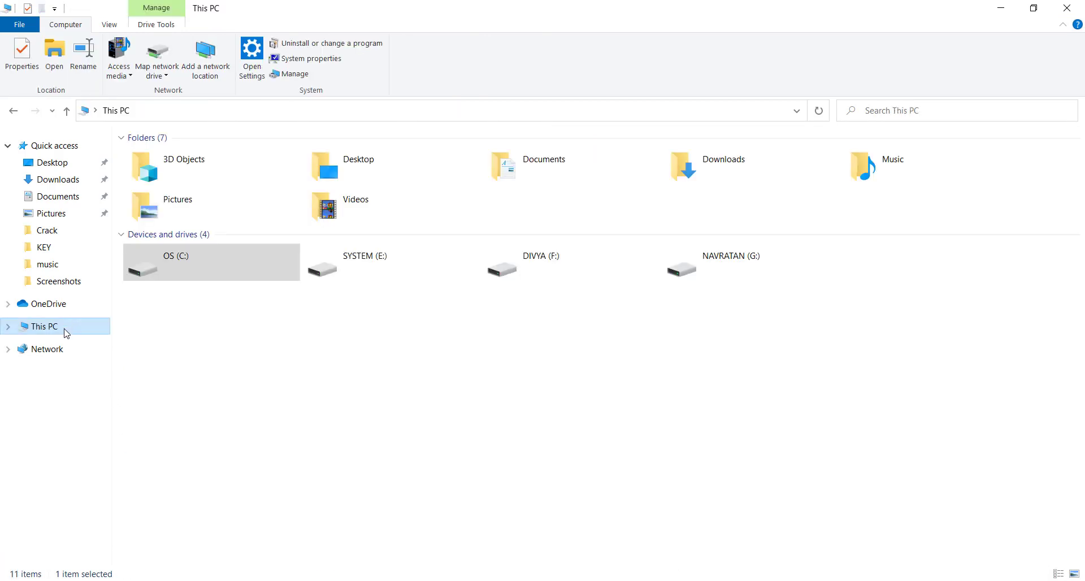
{"action": "double_click", "coordinate": [226, 268]}
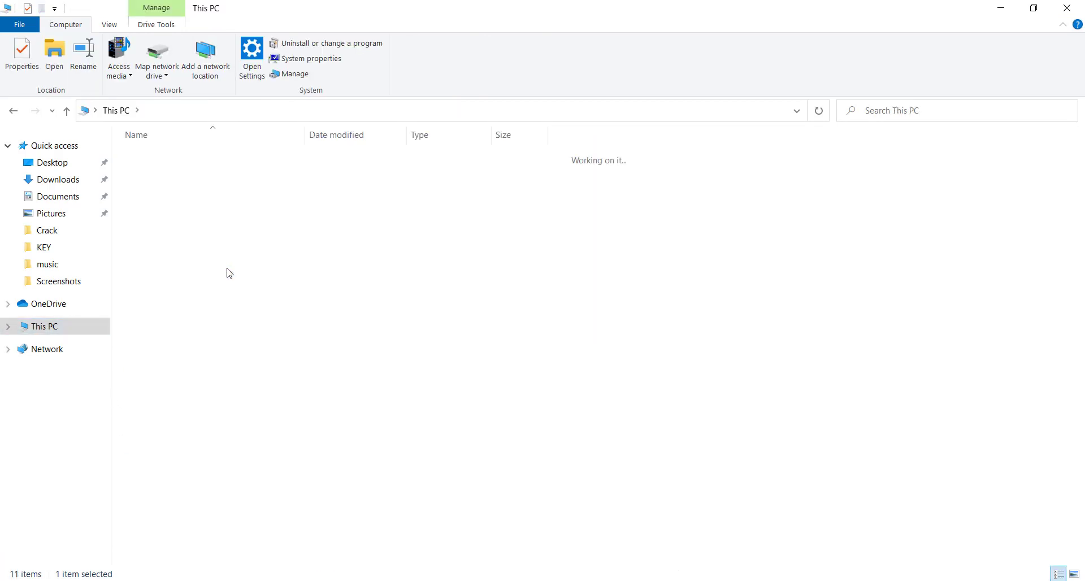
{"action": "double_click", "coordinate": [149, 204]}
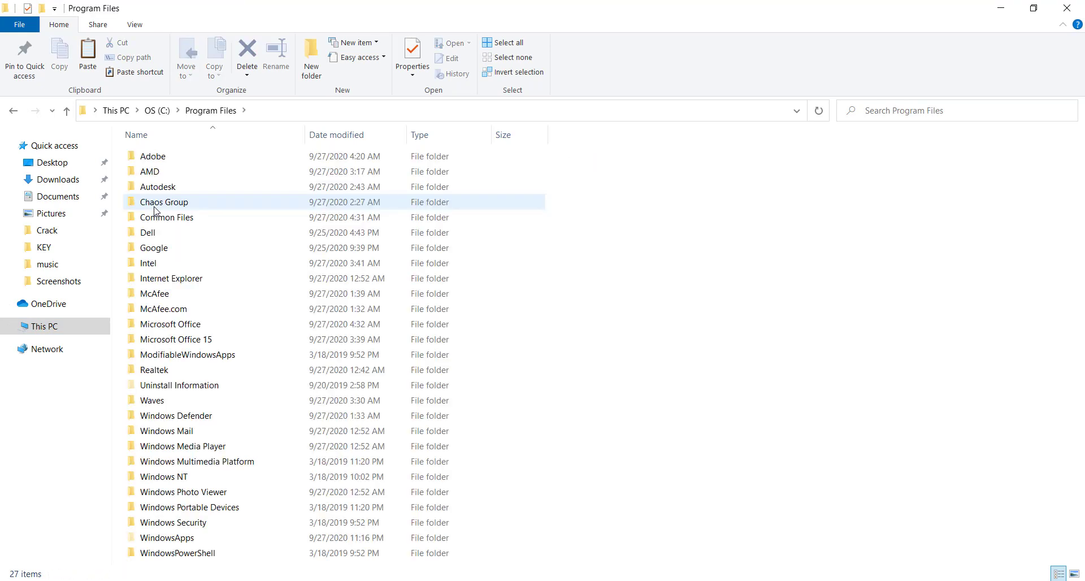
{"action": "double_click", "coordinate": [164, 208]}
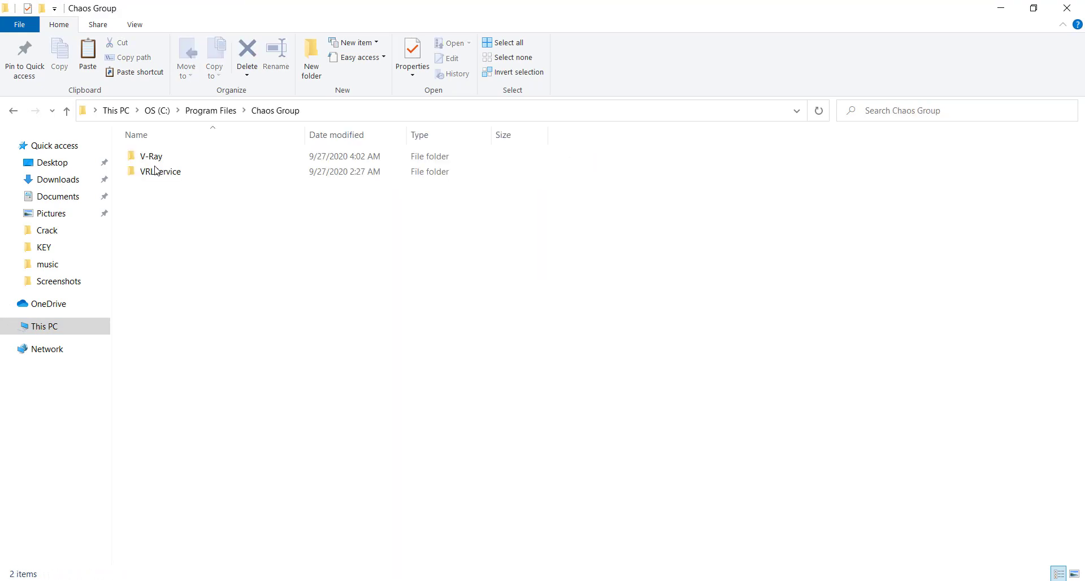
{"action": "double_click", "coordinate": [159, 159]}
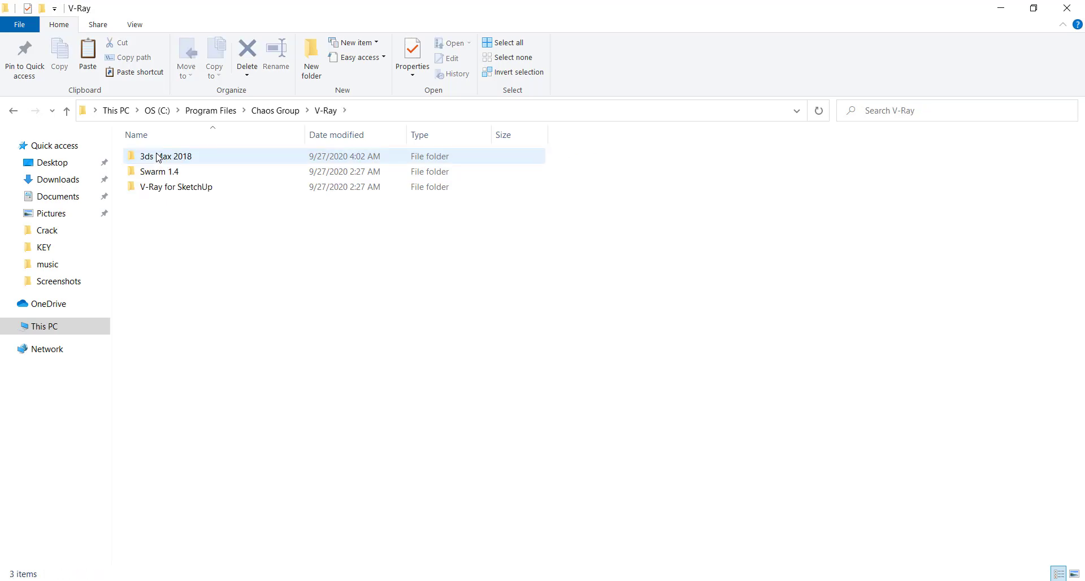
{"action": "double_click", "coordinate": [158, 159]}
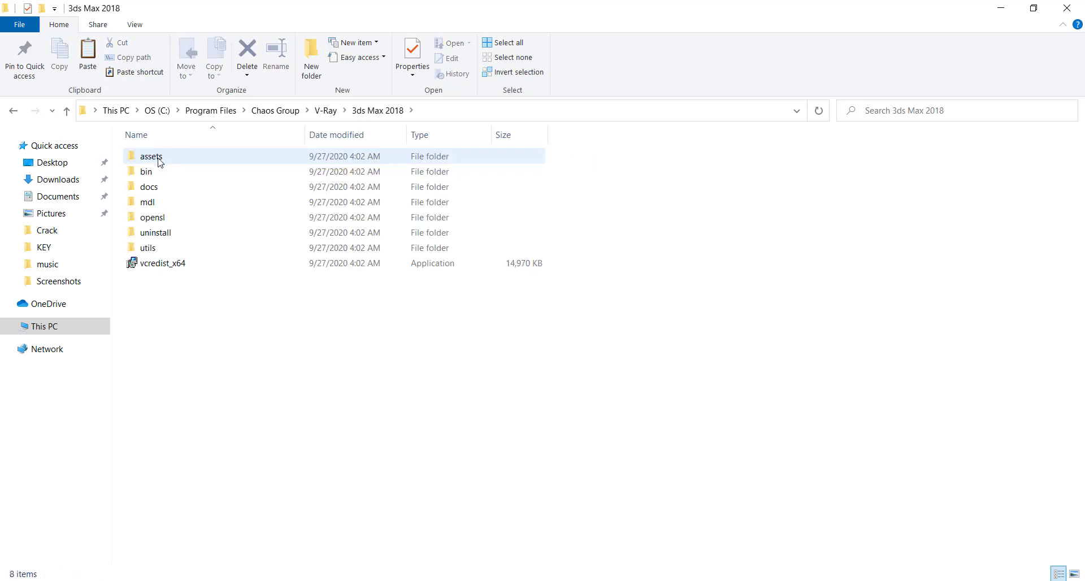
{"action": "double_click", "coordinate": [156, 173]}
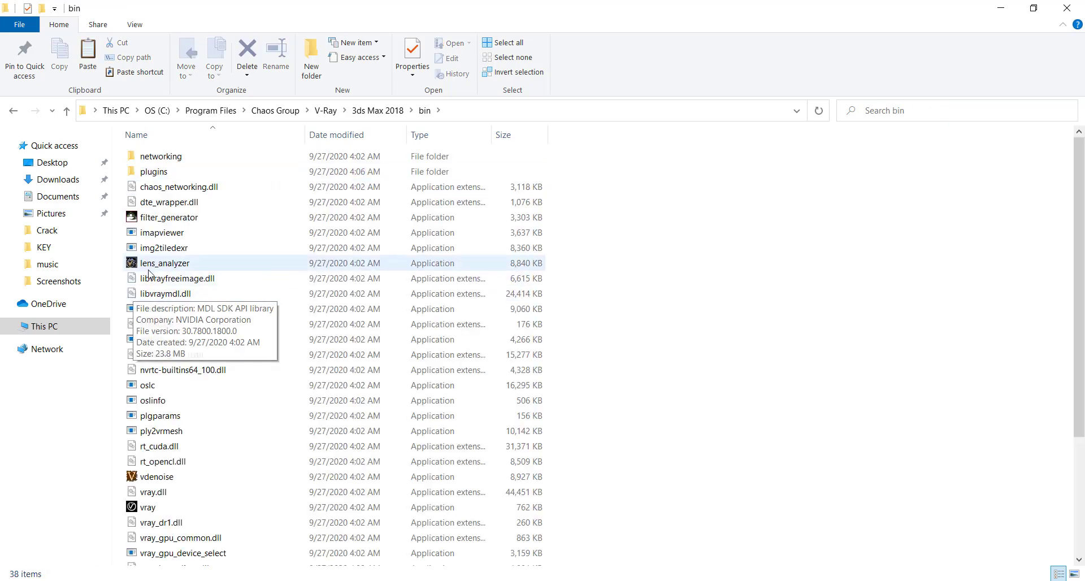
{"action": "left_click", "coordinate": [161, 344]}
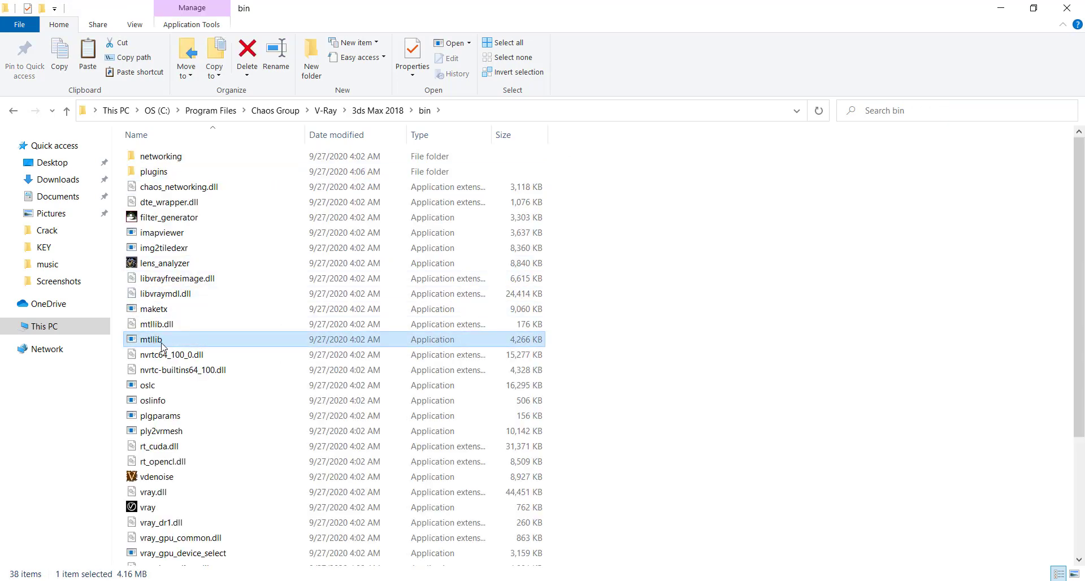
{"action": "mouse_move", "coordinate": [161, 339]}
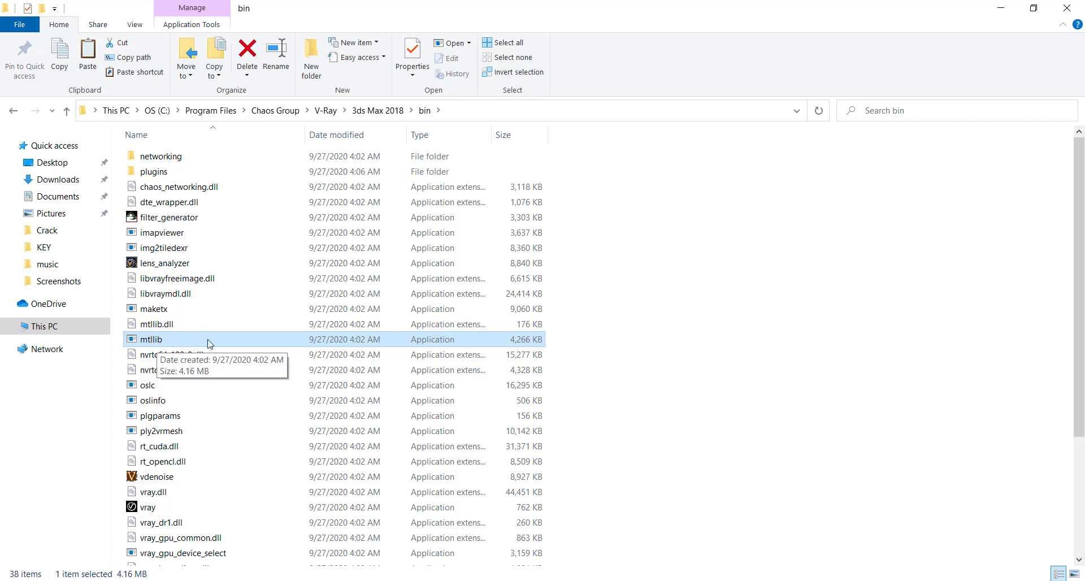
{"action": "right_click", "coordinate": [155, 343]}
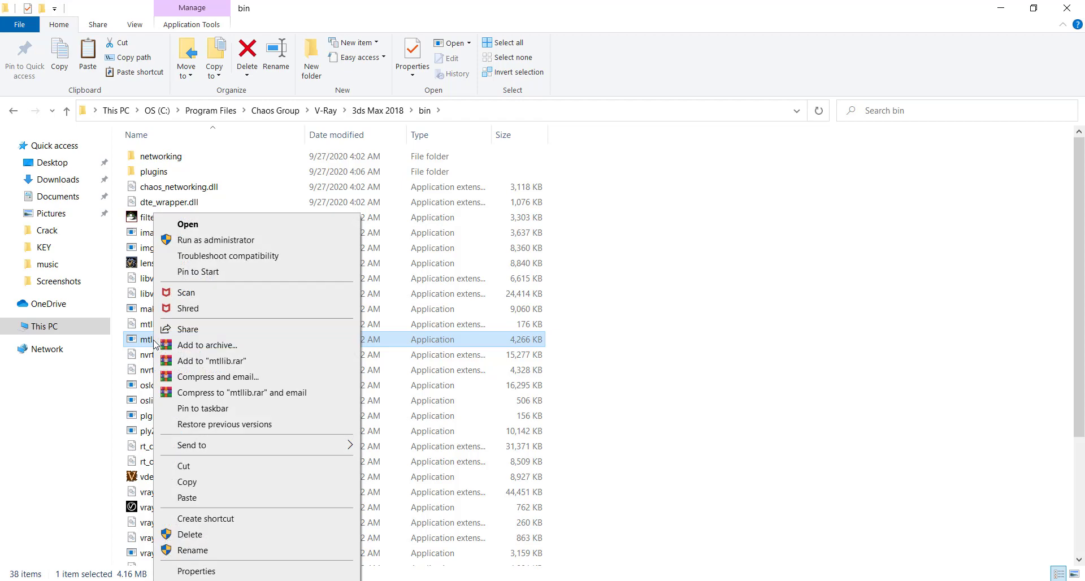
Step: Run mtllib as administrator and set the downloader's target directory to E:\VRAY MATERIAL LIBRARY
{"action": "left_click", "coordinate": [238, 240]}
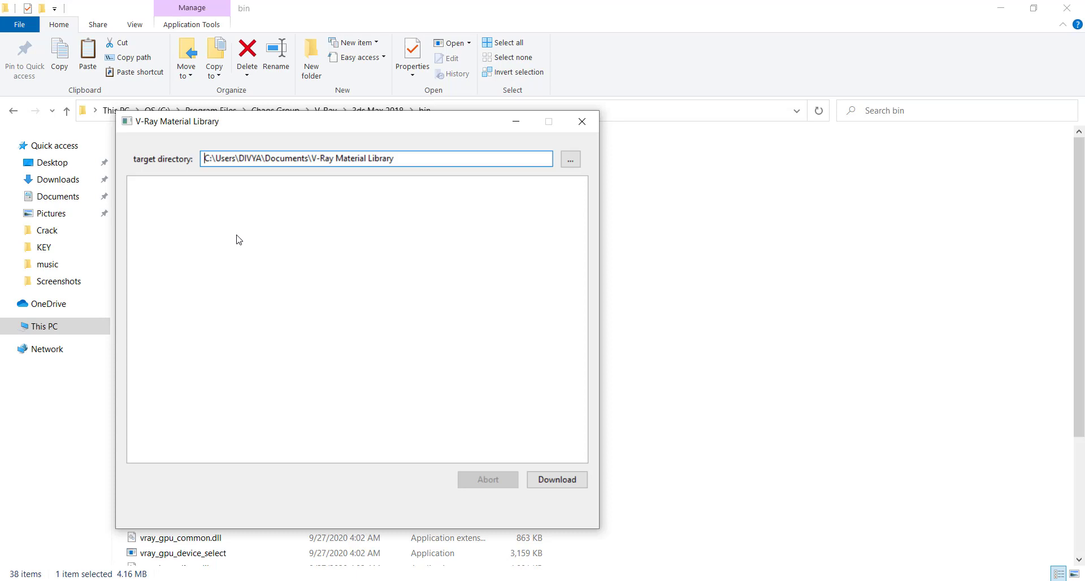
{"action": "key", "text": "Tab"}
{"action": "key", "text": "space"}
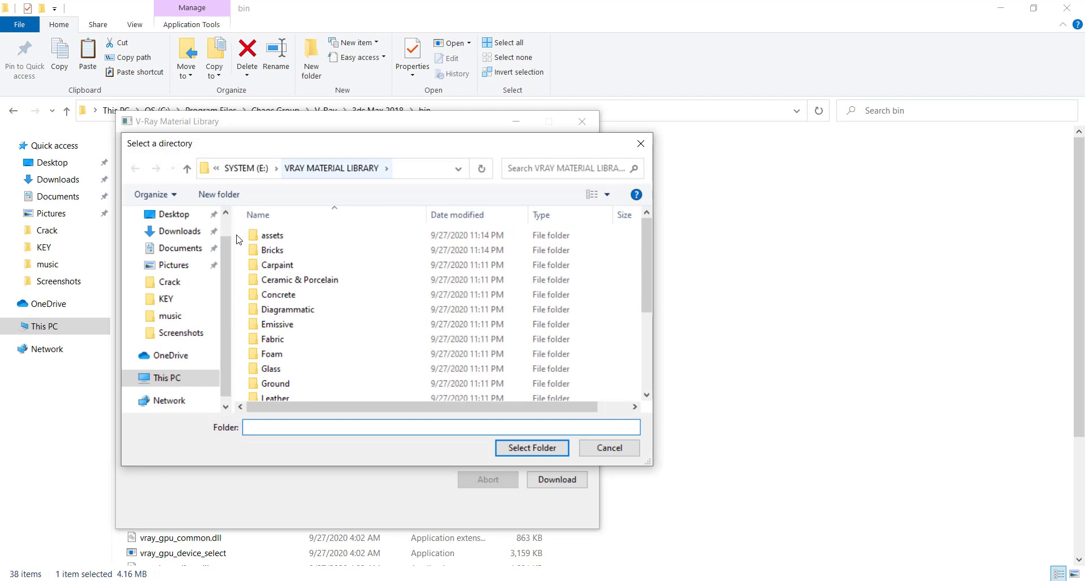
{"action": "key", "text": "alt+Up"}
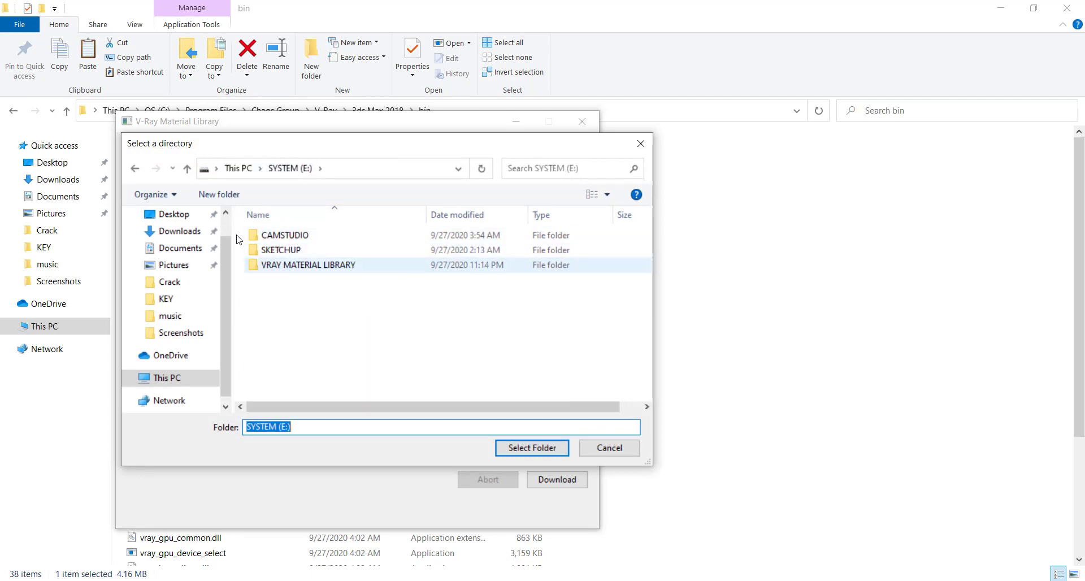
{"action": "key", "text": "End"}
{"action": "key", "text": "Return"}
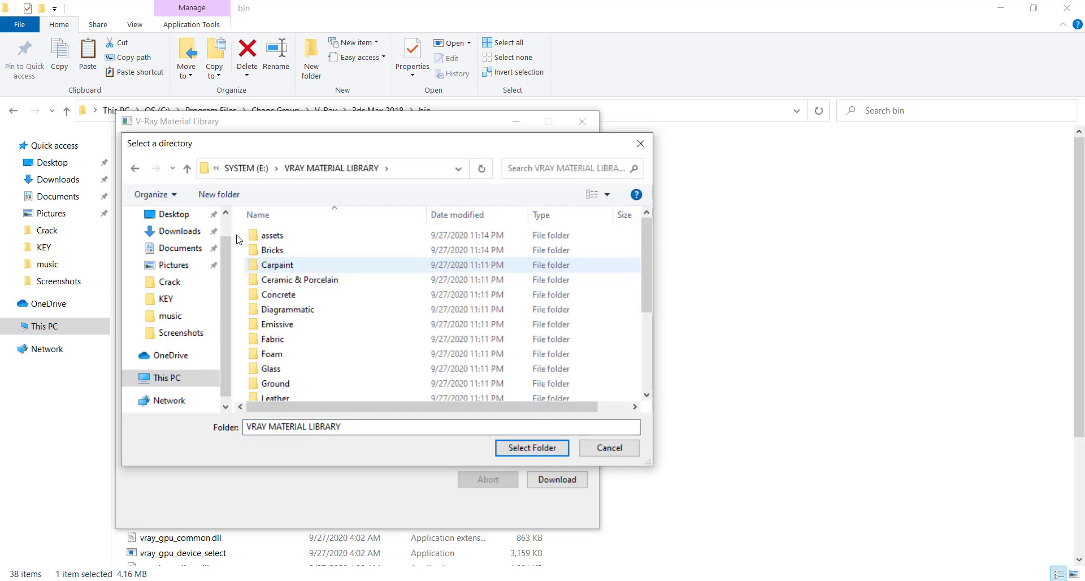
{"action": "key", "text": "Return"}
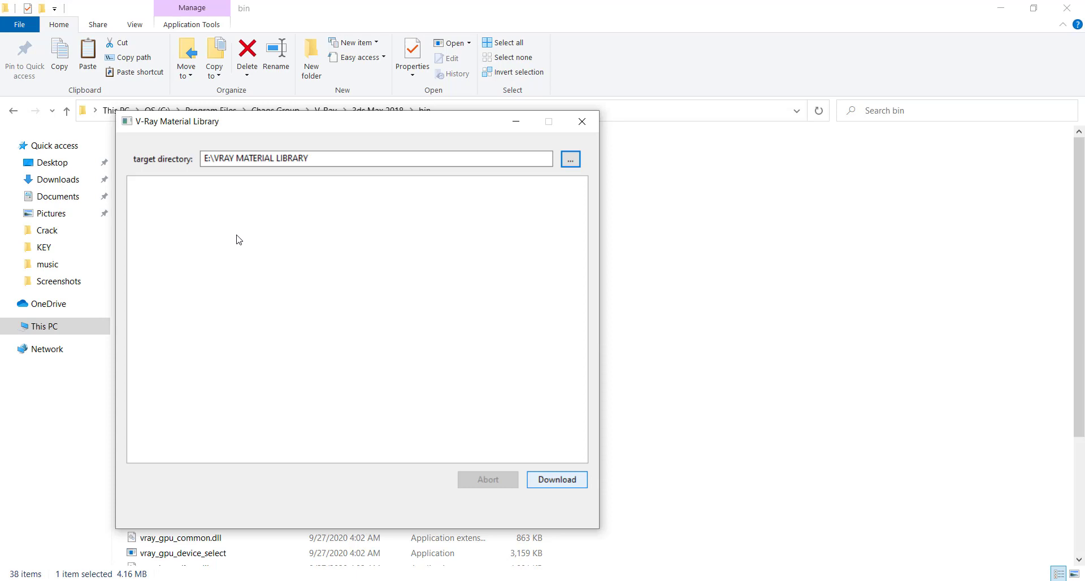
Step: Download the 39MB V-Ray material library until the log reports Installation complete
{"action": "key", "text": "Return"}
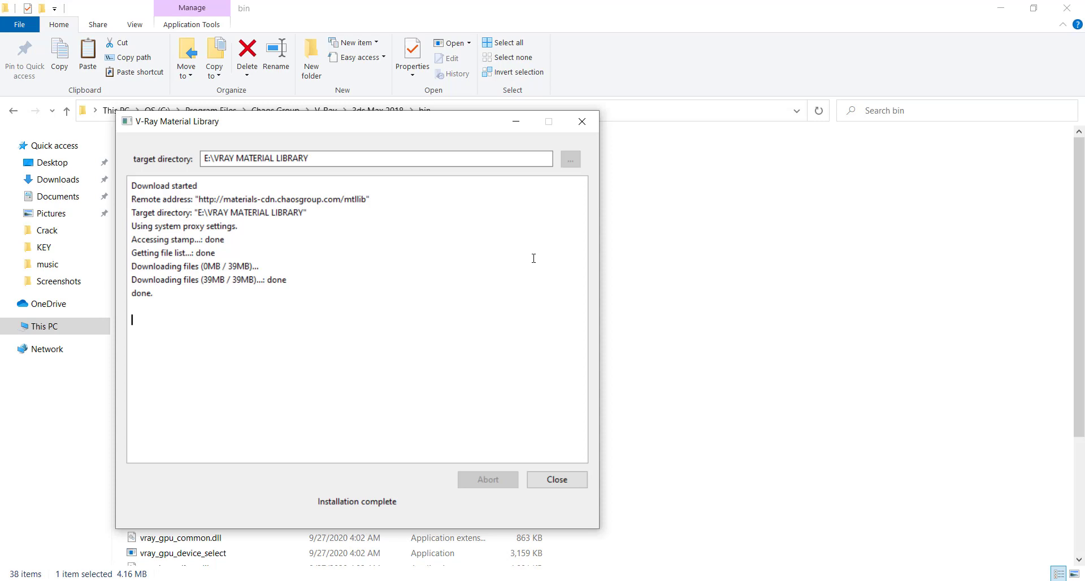
Step: Close the downloader, bin folder and Photo Viewer, then launch 3ds Max 2018 from its desktop shortcut
{"action": "left_click", "coordinate": [562, 478]}
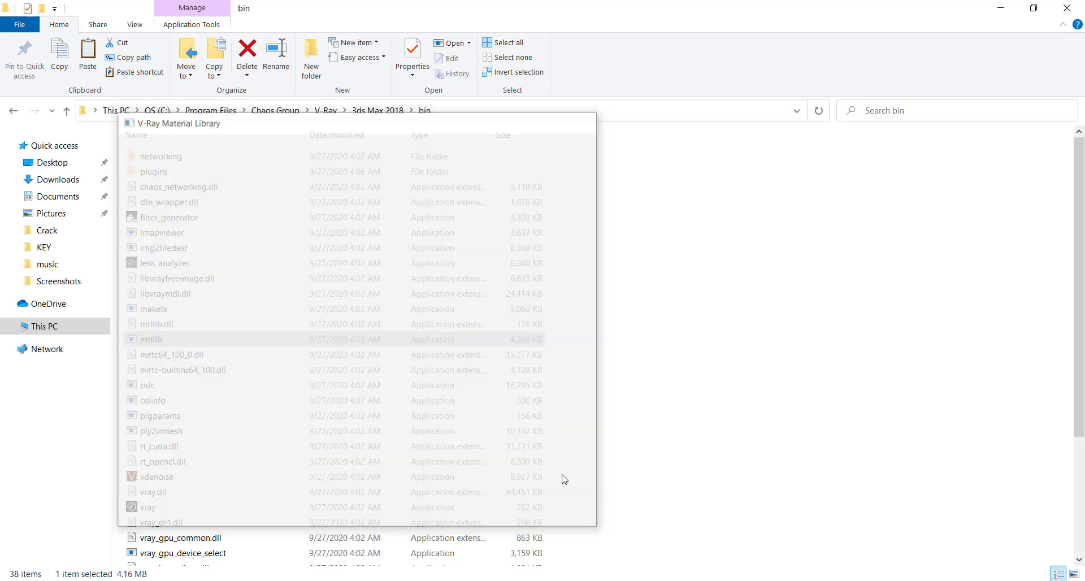
{"action": "left_click", "coordinate": [1067, 8]}
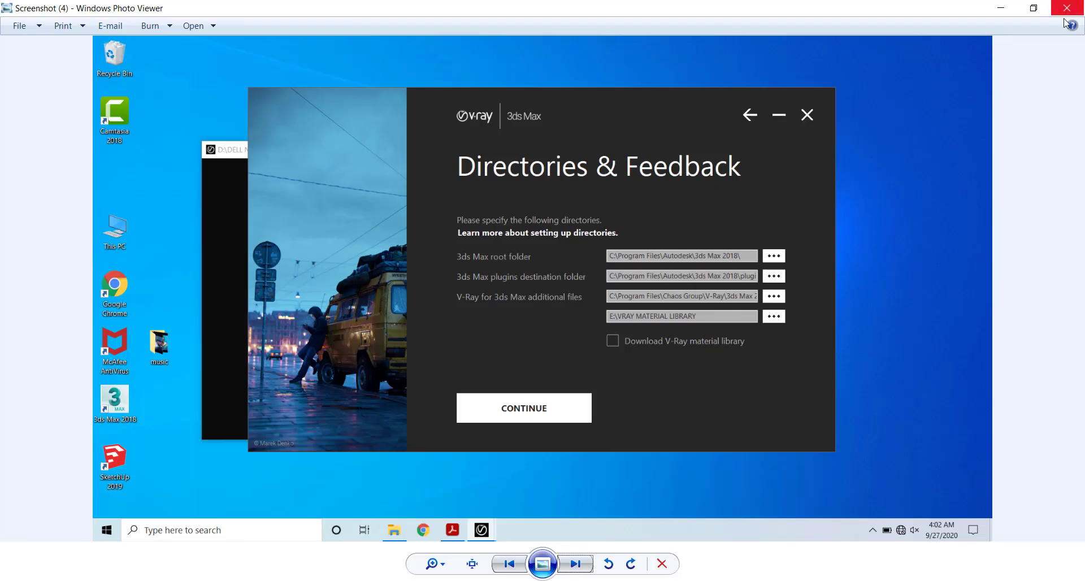
{"action": "left_click", "coordinate": [1000, 8]}
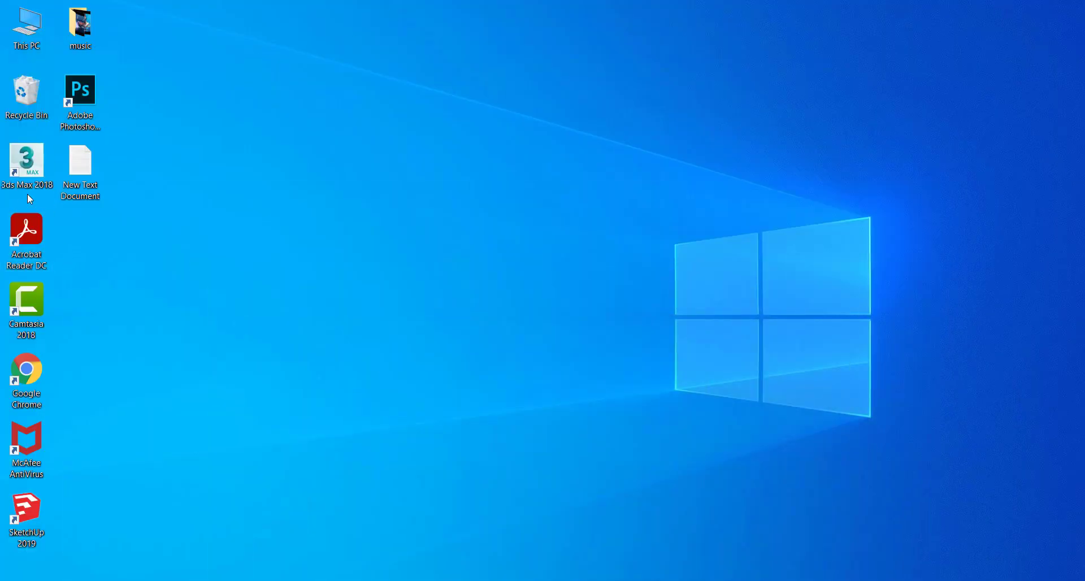
{"action": "right_click", "coordinate": [30, 178]}
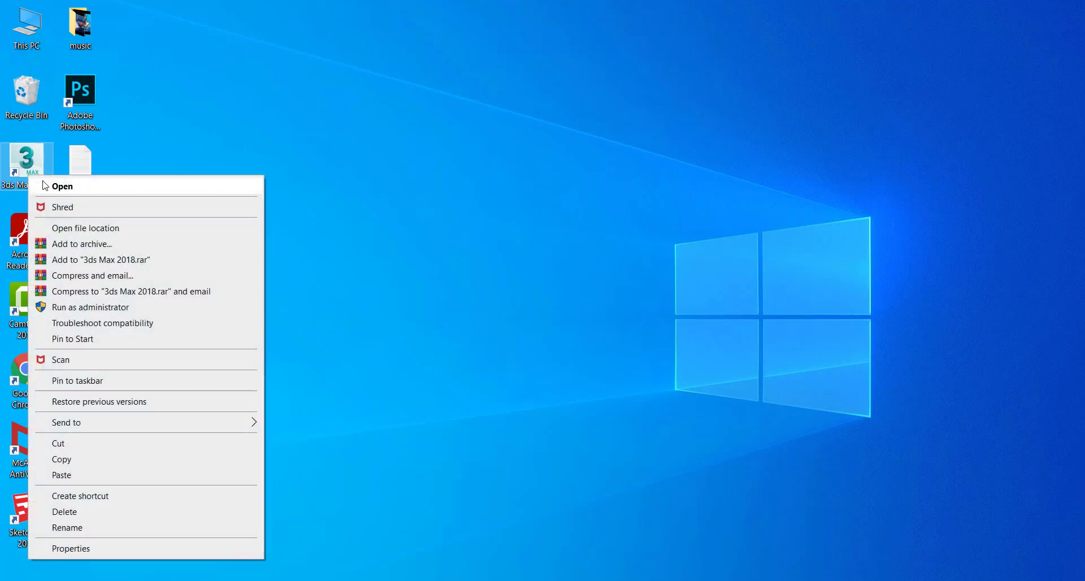
{"action": "left_click", "coordinate": [45, 184]}
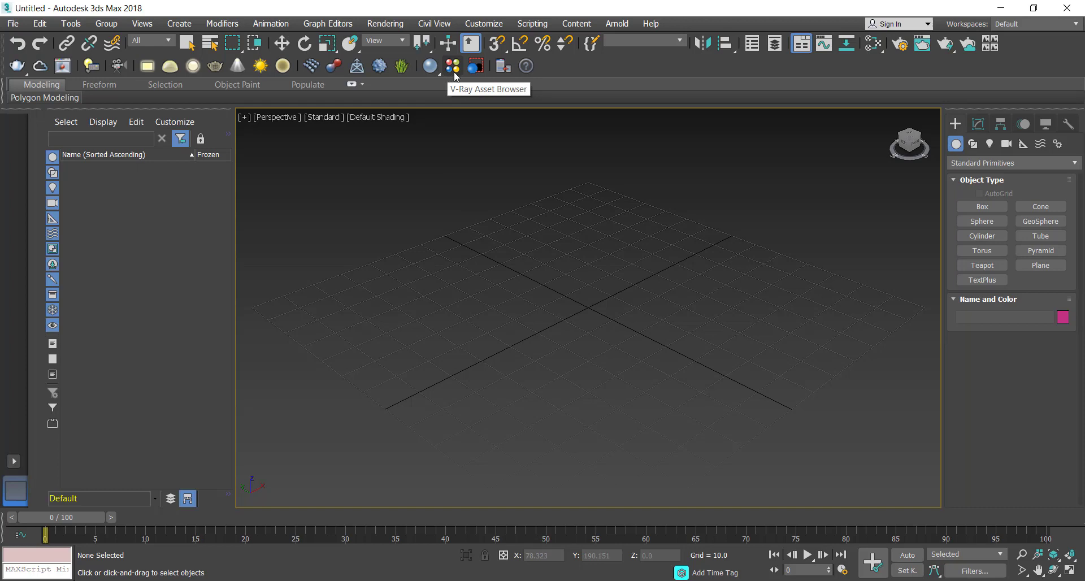
Step: Accept switching the renderer to V-Ray and bring up the V-Ray Asset Browser
{"action": "left_click", "coordinate": [453, 70]}
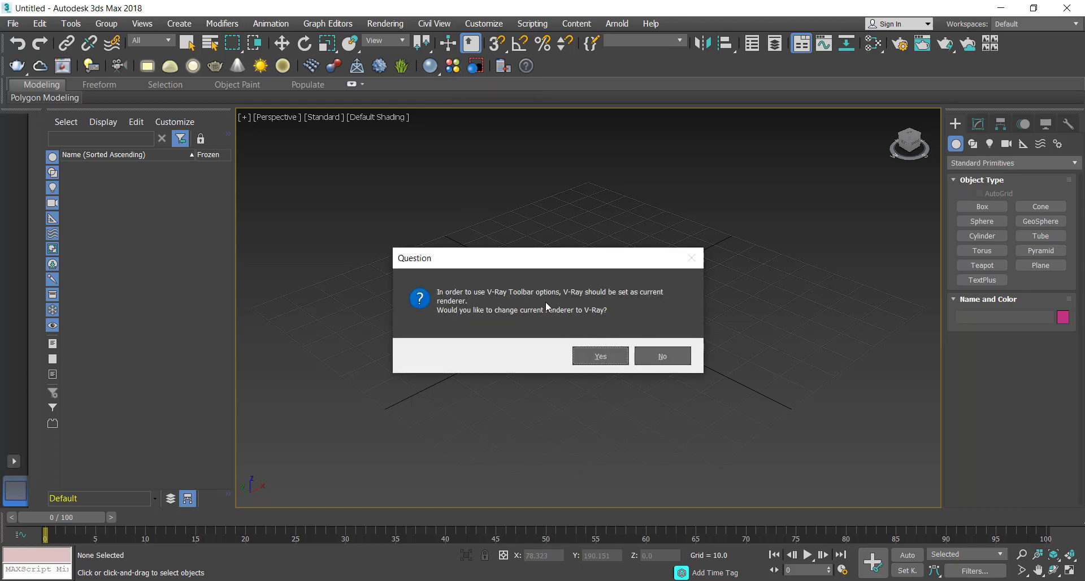
{"action": "left_click", "coordinate": [588, 352]}
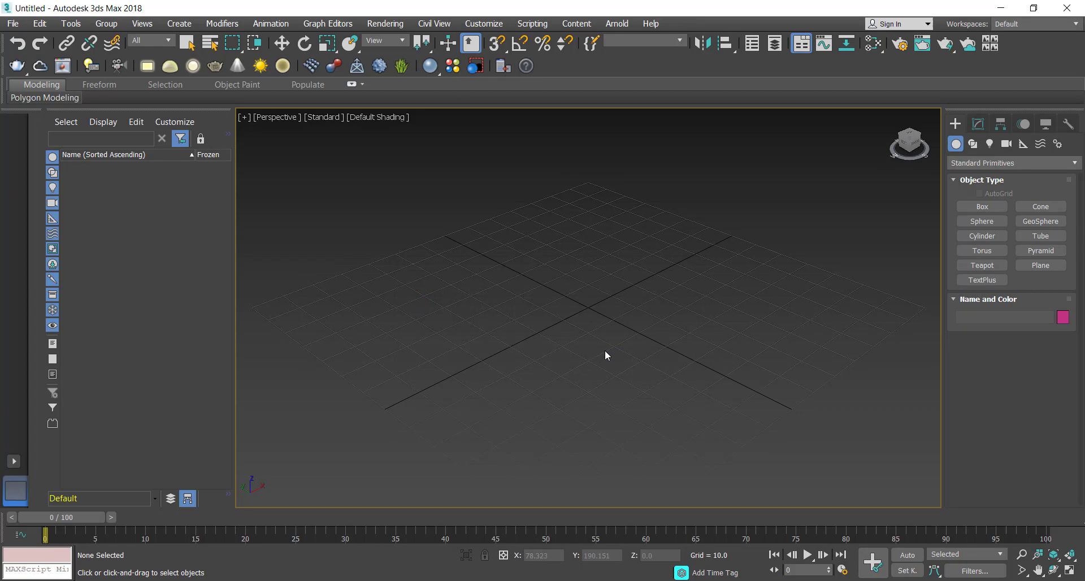
{"action": "left_click", "coordinate": [458, 68]}
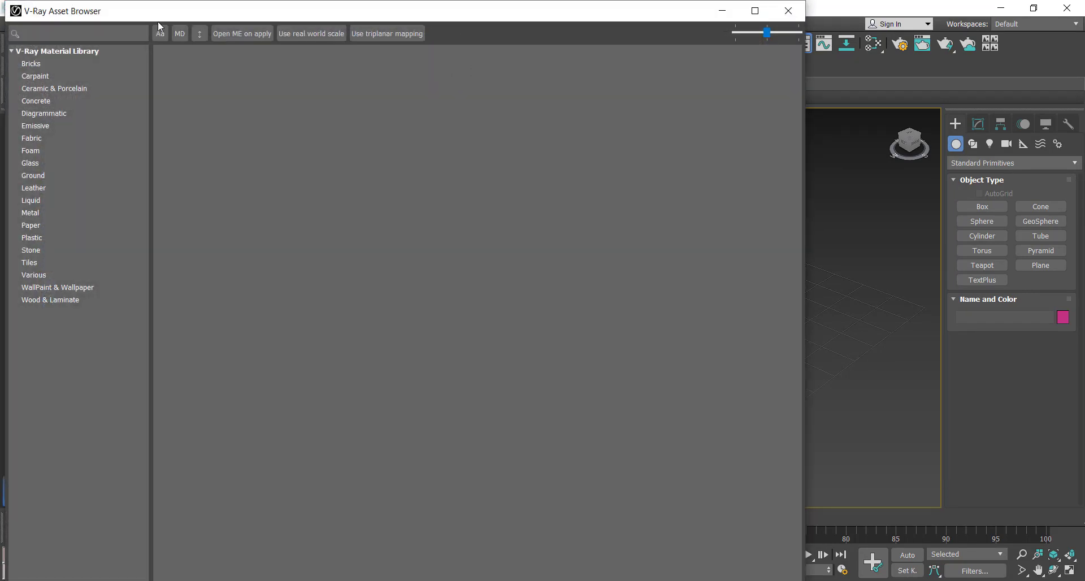
Step: View each material category in turn, from Bricks, Carpaint and Concrete through Metal and Stone to Wood & Laminate
{"action": "left_click", "coordinate": [51, 64]}
{"action": "left_click", "coordinate": [50, 72]}
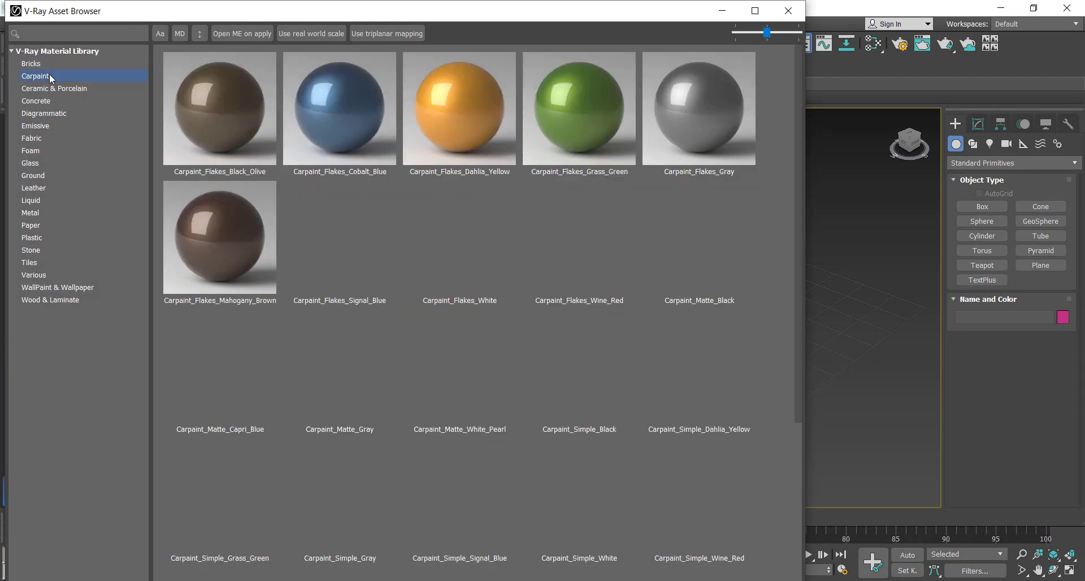
{"action": "left_click", "coordinate": [55, 90]}
{"action": "left_click", "coordinate": [43, 105]}
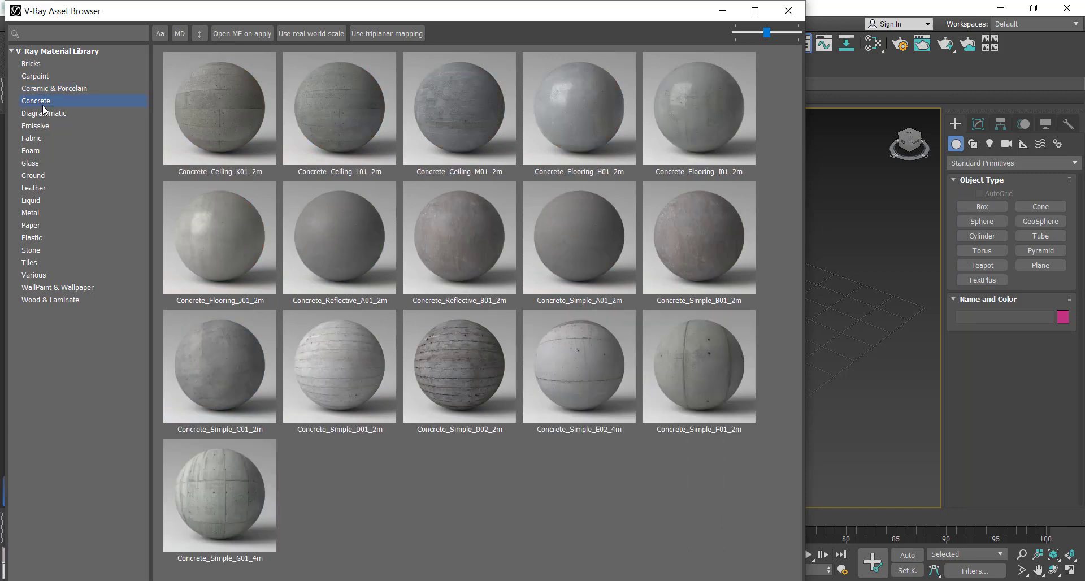
{"action": "left_click", "coordinate": [39, 126]}
{"action": "left_click", "coordinate": [38, 138]}
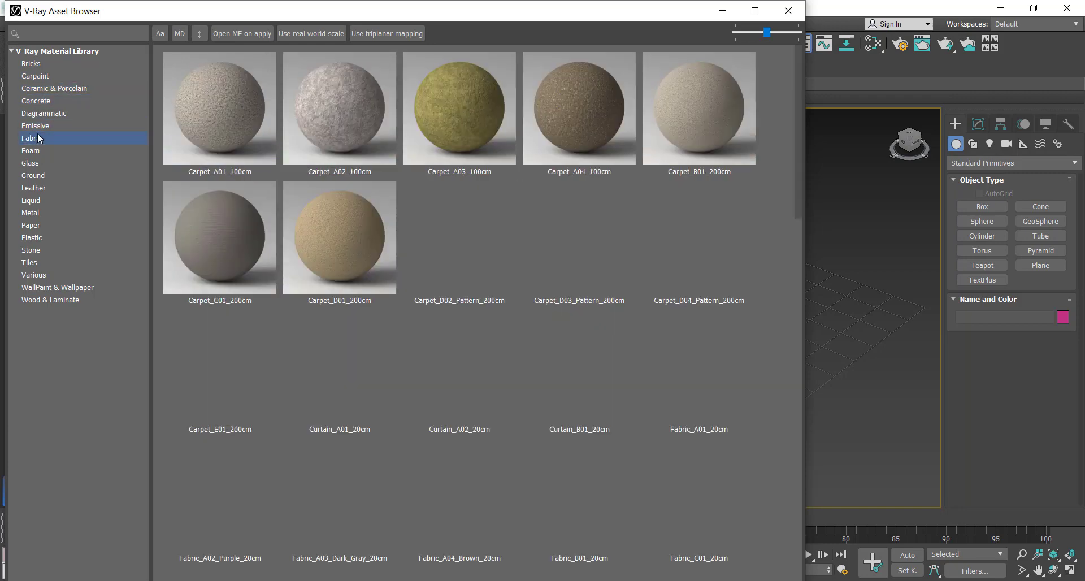
{"action": "left_click", "coordinate": [38, 150]}
{"action": "left_click", "coordinate": [38, 164]}
{"action": "left_click", "coordinate": [38, 176]}
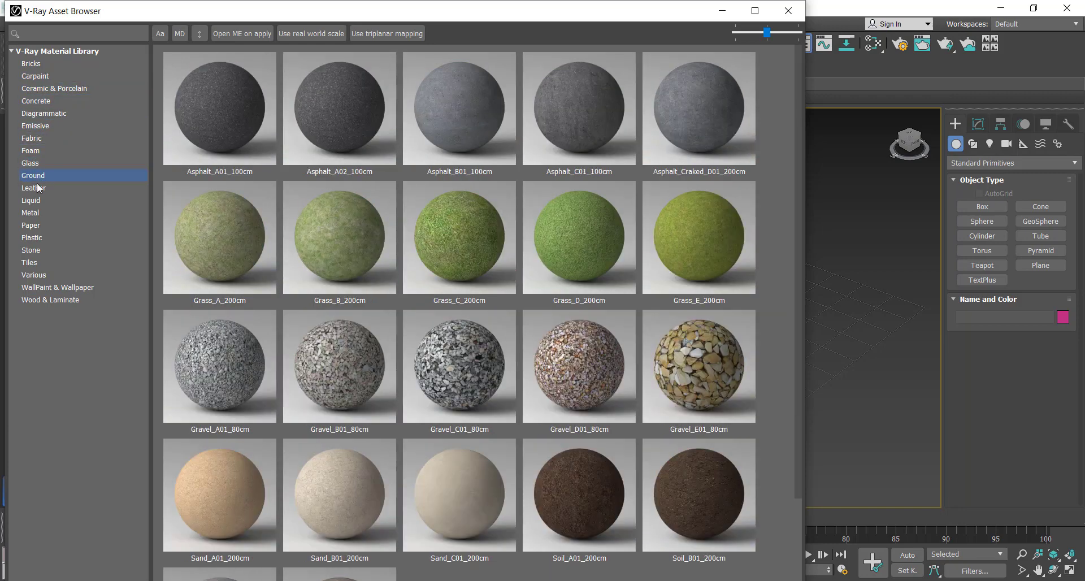
{"action": "left_click", "coordinate": [39, 188]}
{"action": "left_click", "coordinate": [38, 201]}
{"action": "left_click", "coordinate": [37, 213]}
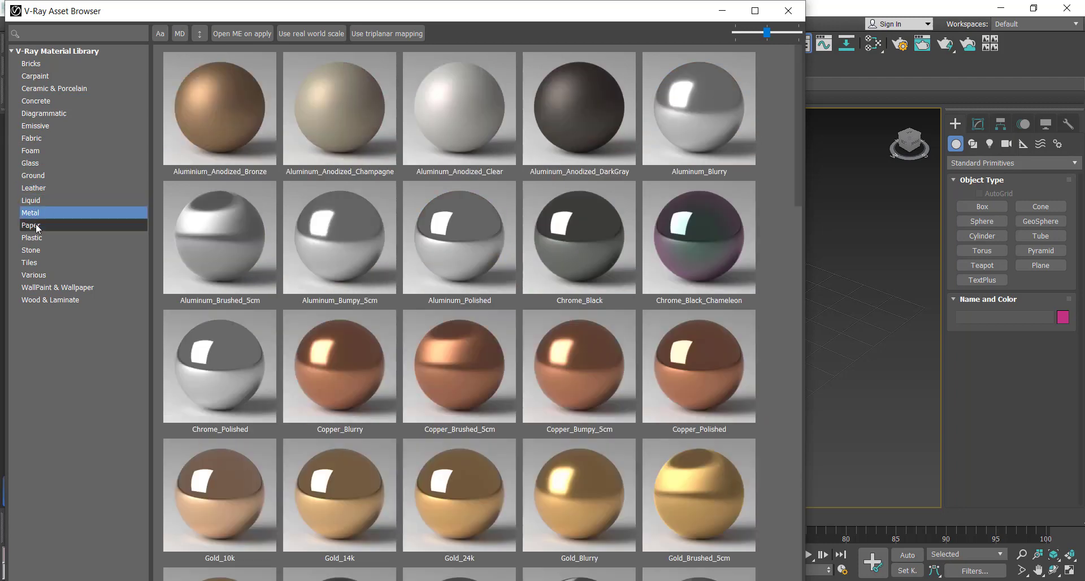
{"action": "left_click", "coordinate": [39, 226]}
{"action": "left_click", "coordinate": [42, 236]}
{"action": "left_click", "coordinate": [32, 250]}
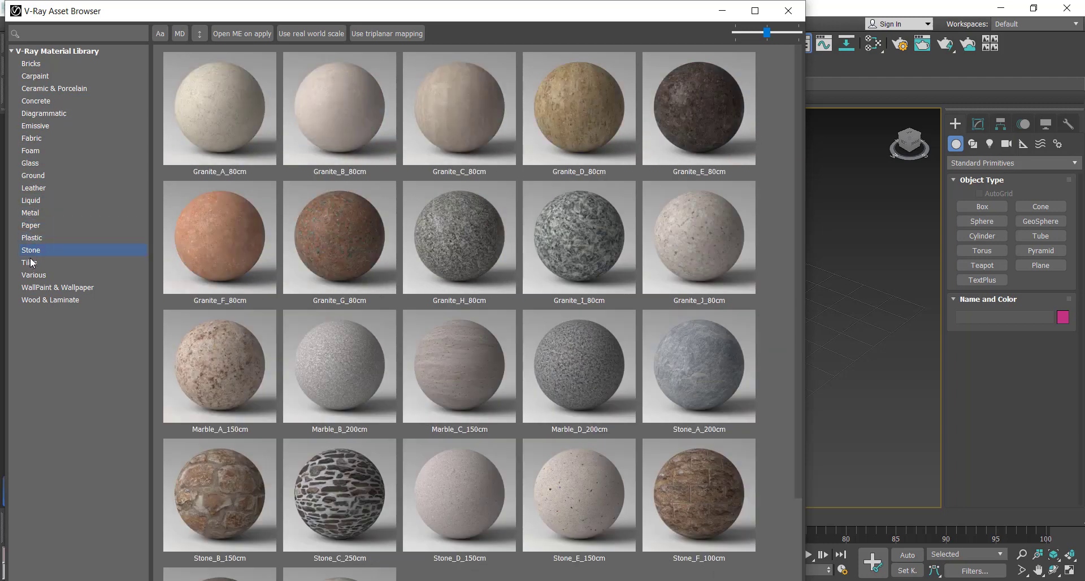
{"action": "left_click", "coordinate": [30, 263]}
{"action": "left_click", "coordinate": [38, 276]}
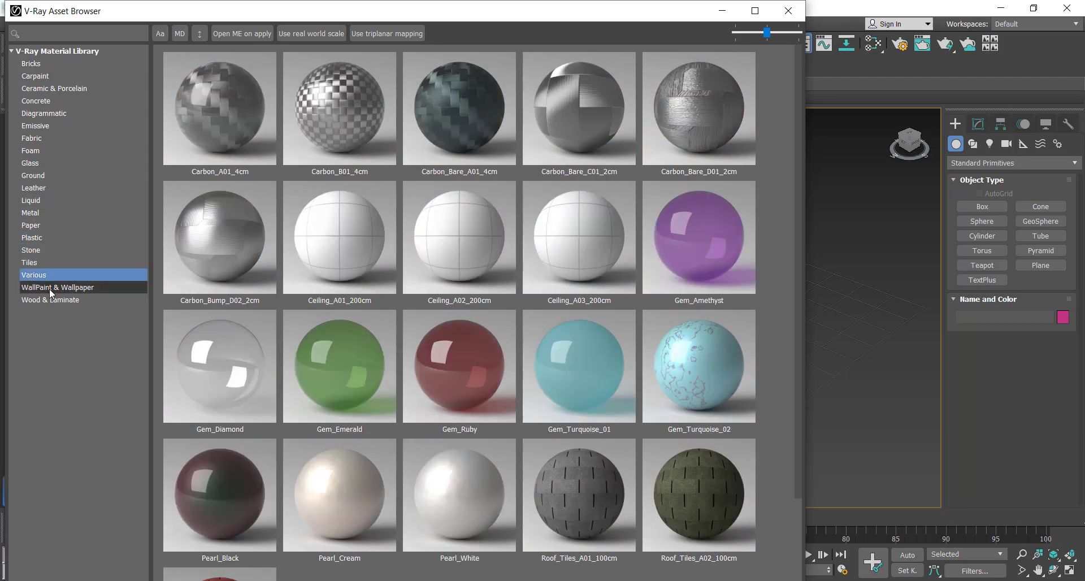
{"action": "left_click", "coordinate": [49, 289]}
{"action": "left_click", "coordinate": [52, 299]}
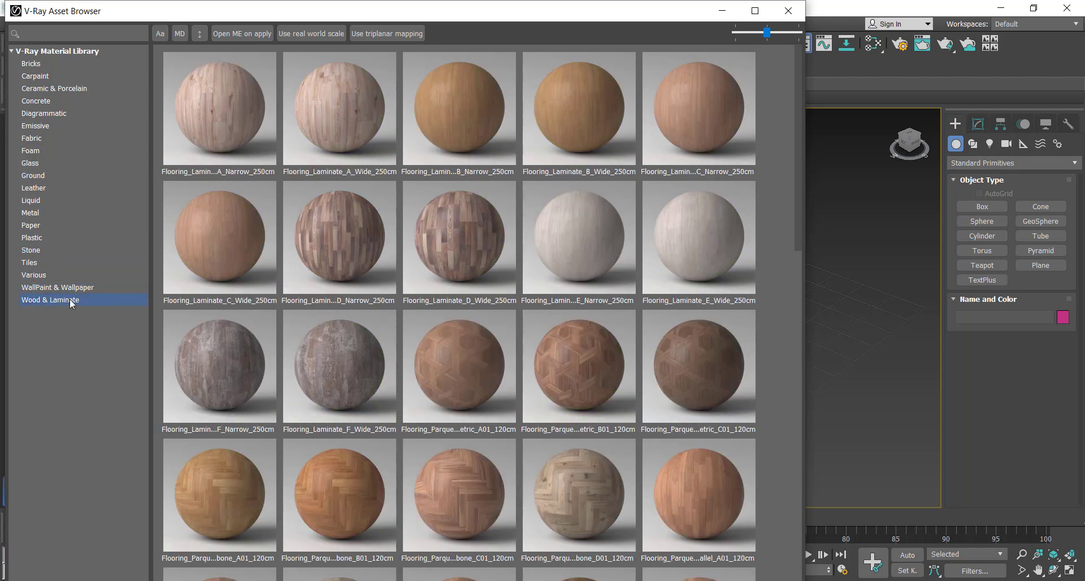
{"action": "scroll", "coordinate": [350, 223], "scroll_direction": "down", "scroll_amount": 10}
{"action": "scroll", "coordinate": [395, 221], "scroll_direction": "up", "scroll_amount": 5}
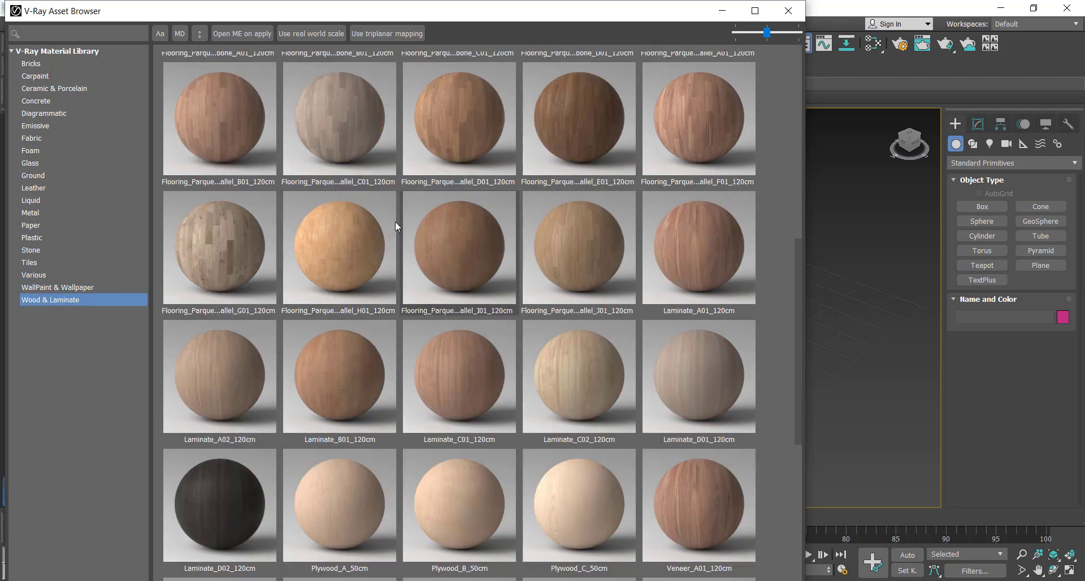
{"action": "scroll", "coordinate": [338, 243], "scroll_direction": "up", "scroll_amount": 5}
Step: Preview the D_Narrow laminate flooring material up close, then close the preview
{"action": "right_click", "coordinate": [339, 246]}
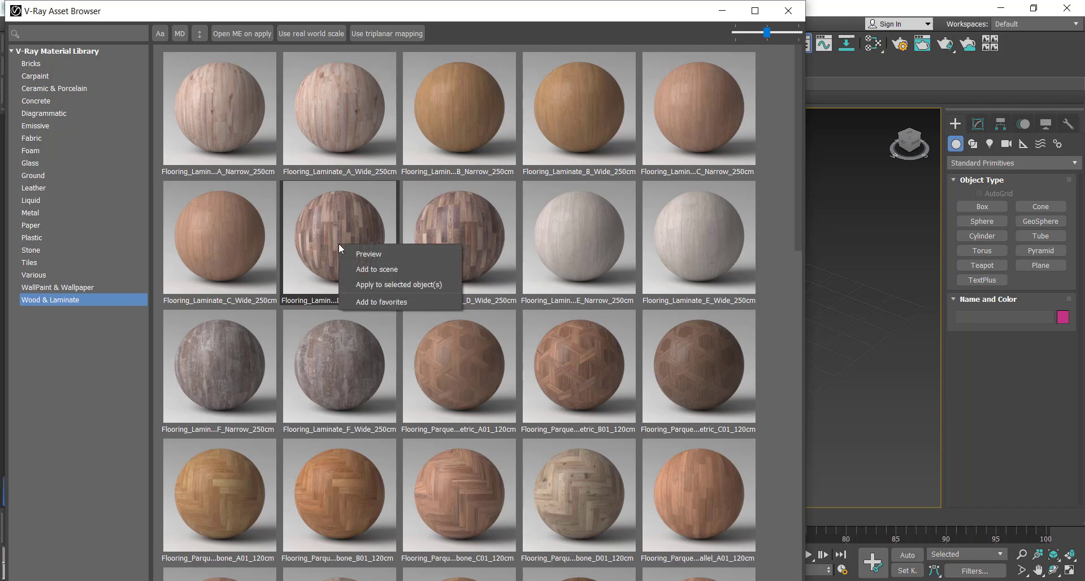
{"action": "left_click", "coordinate": [356, 255]}
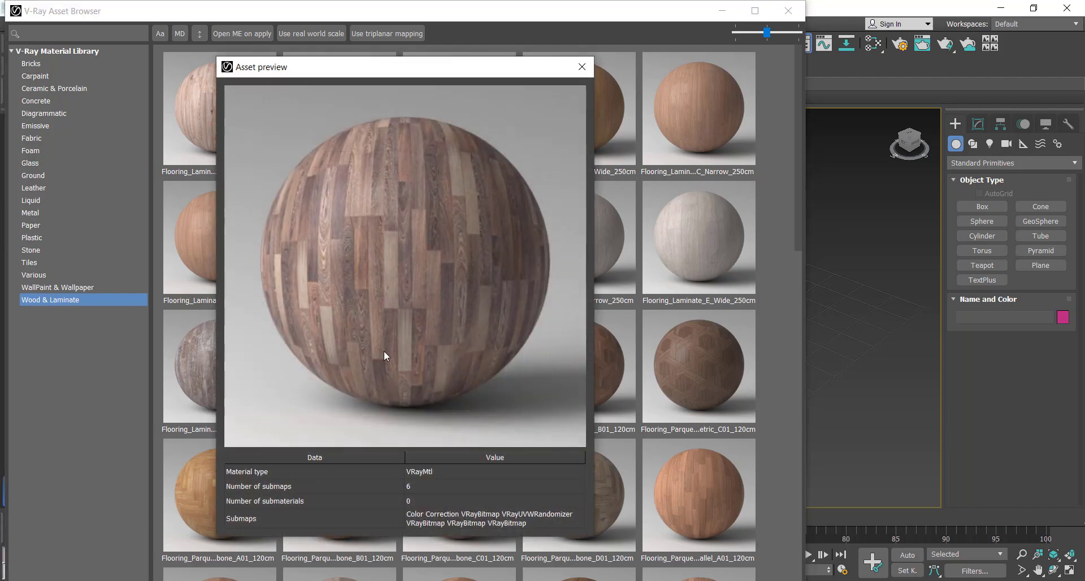
{"action": "left_click", "coordinate": [583, 70]}
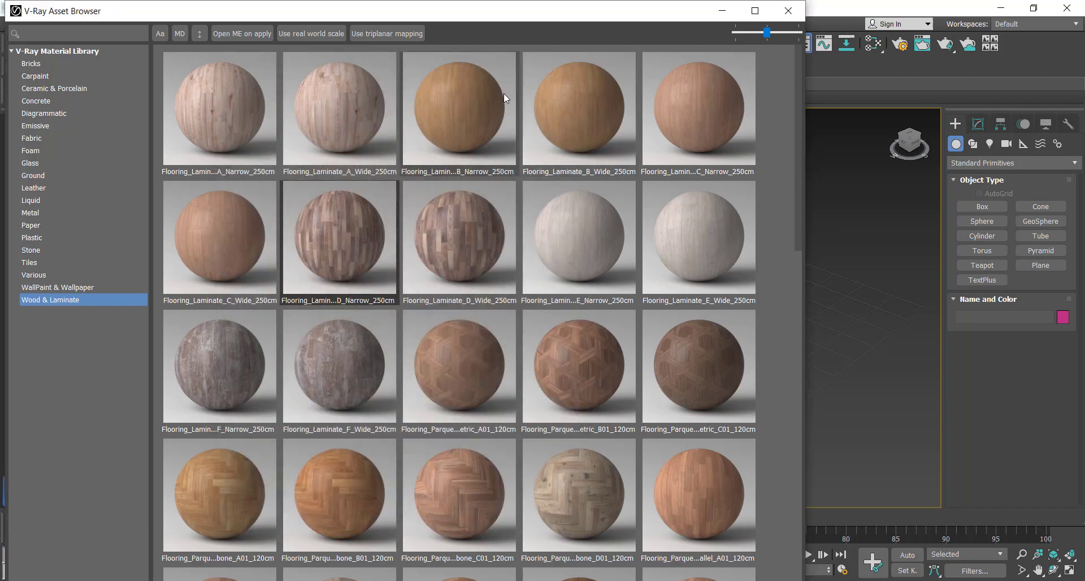
Step: Enlarge the material thumbnails to three per row
{"action": "left_click_drag", "start_coordinate": [767, 33], "coordinate": [798, 32]}
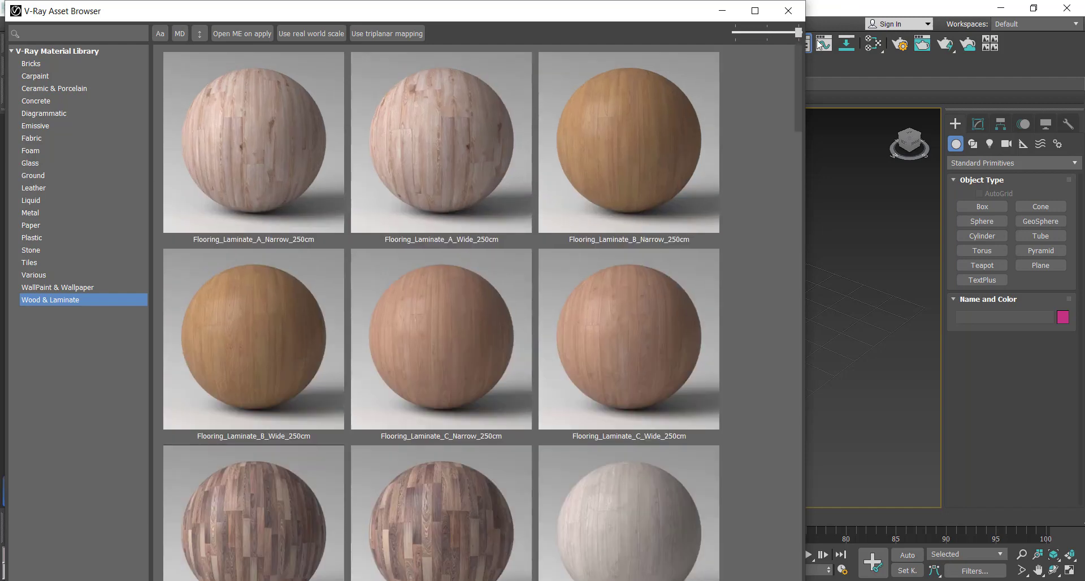
{"action": "scroll", "coordinate": [336, 154], "scroll_direction": "down", "scroll_amount": 10}
{"action": "scroll", "coordinate": [335, 160], "scroll_direction": "down", "scroll_amount": 3}
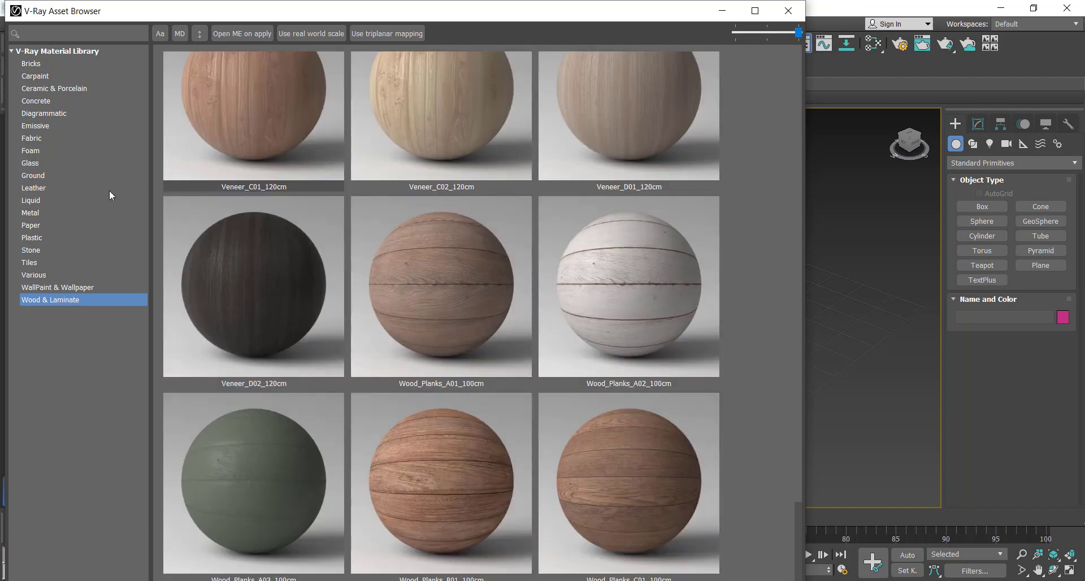
Step: Browse the Concrete, Glass and Ground categories, ending on the Metal materials
{"action": "left_click", "coordinate": [64, 175]}
{"action": "left_click", "coordinate": [33, 138]}
{"action": "left_click", "coordinate": [37, 100]}
{"action": "left_click", "coordinate": [49, 162]}
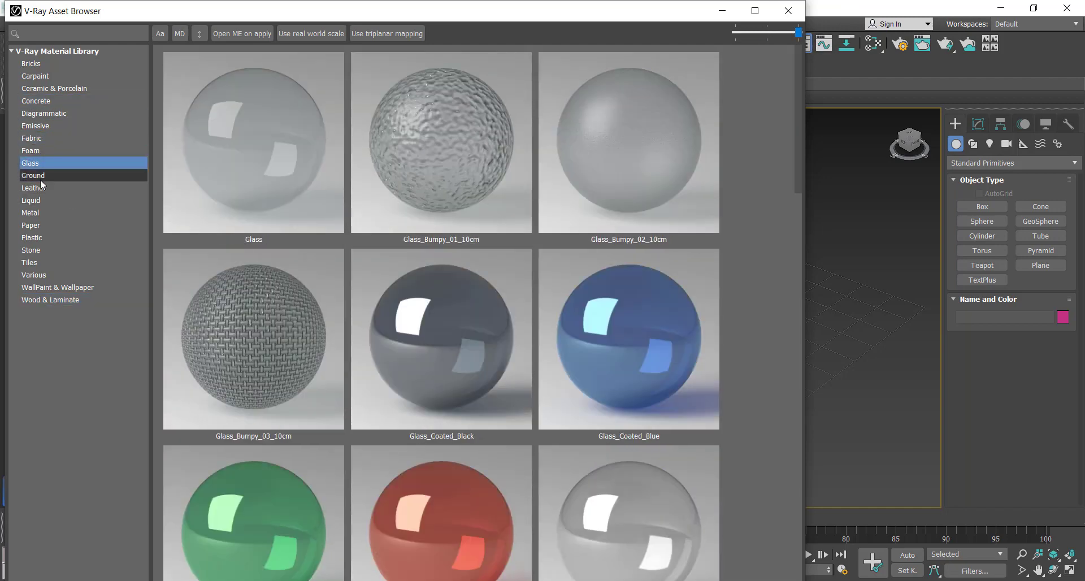
{"action": "left_click", "coordinate": [40, 177]}
{"action": "left_click", "coordinate": [52, 214]}
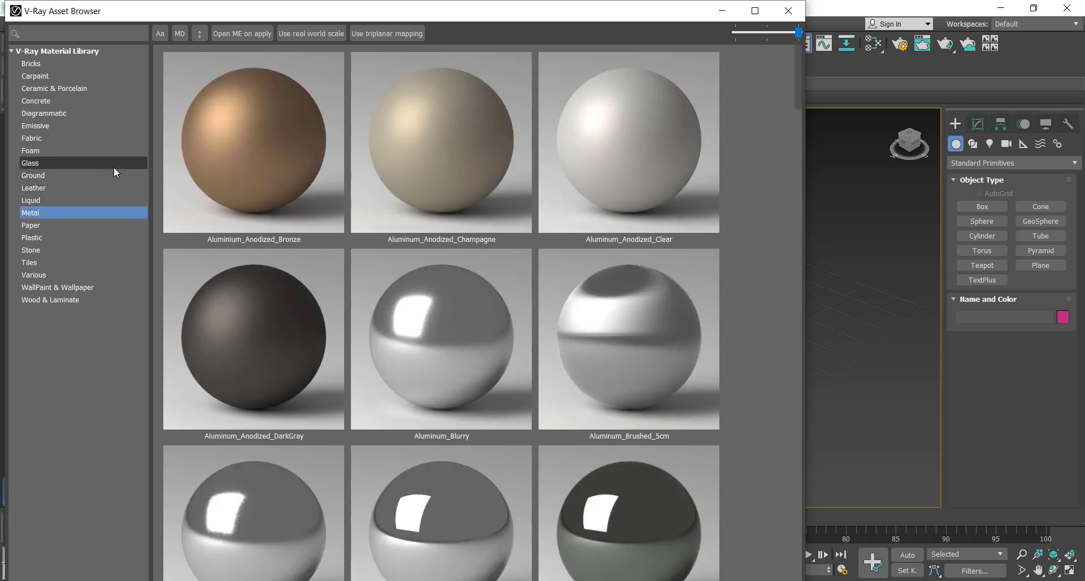